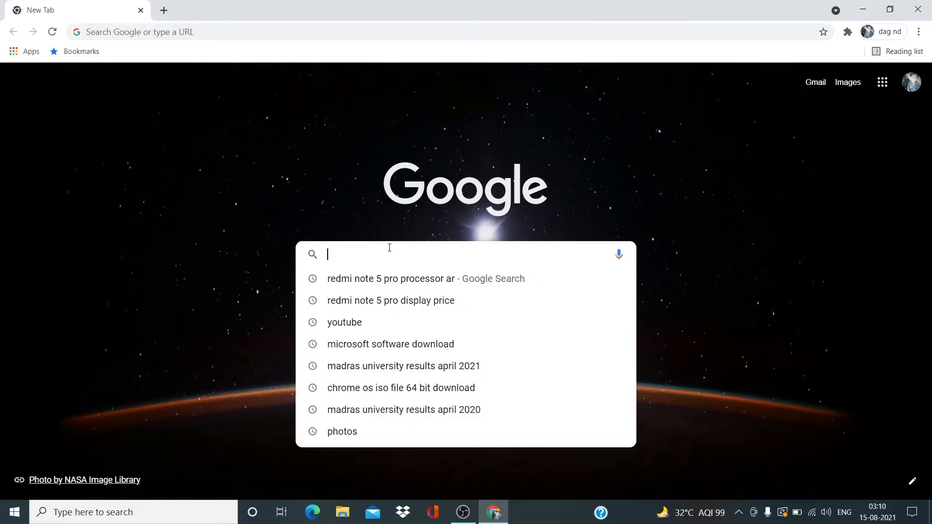
Search Google for "rufus" and open the official rufus.ie website from the results
text(ruf)
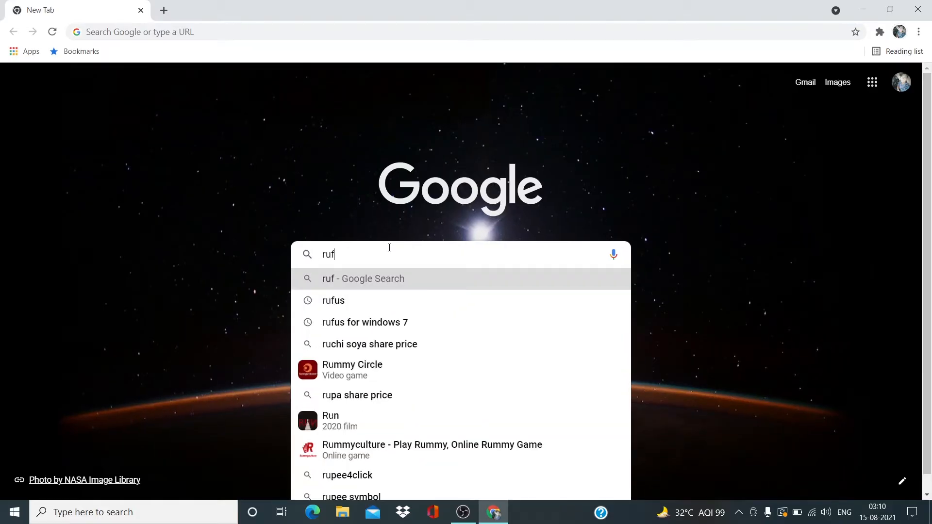
text(us)
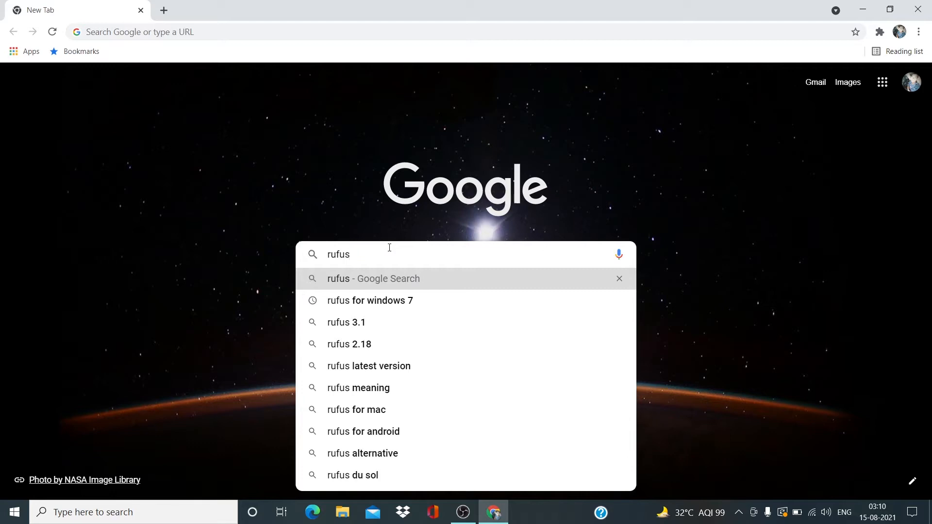
key(Return)
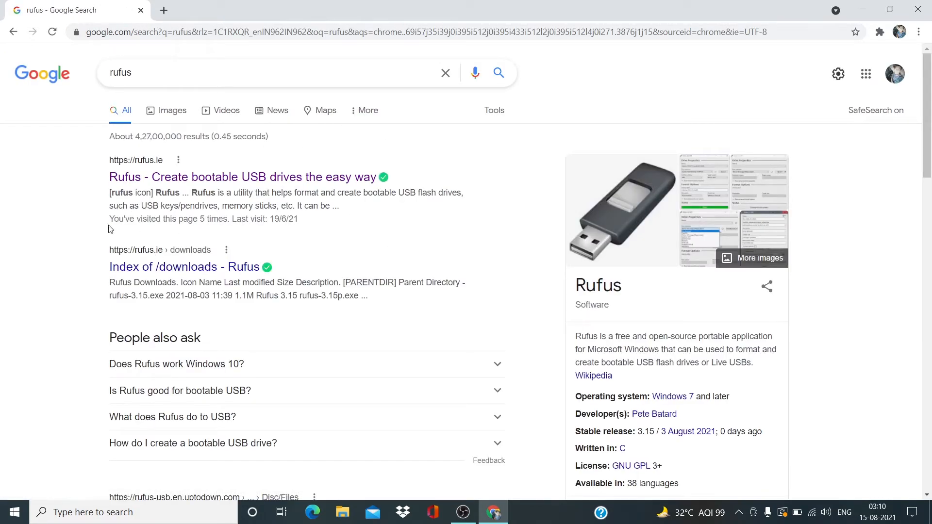
click(242, 180)
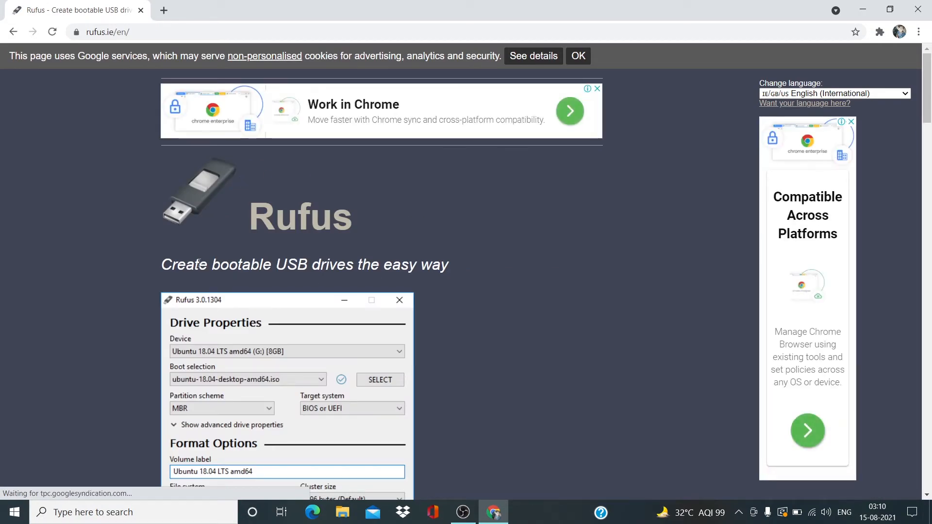
Download Rufus 3.15 from the site's Download section and dismiss the advertisement that covers the page
scroll(347, 325, down, 2)
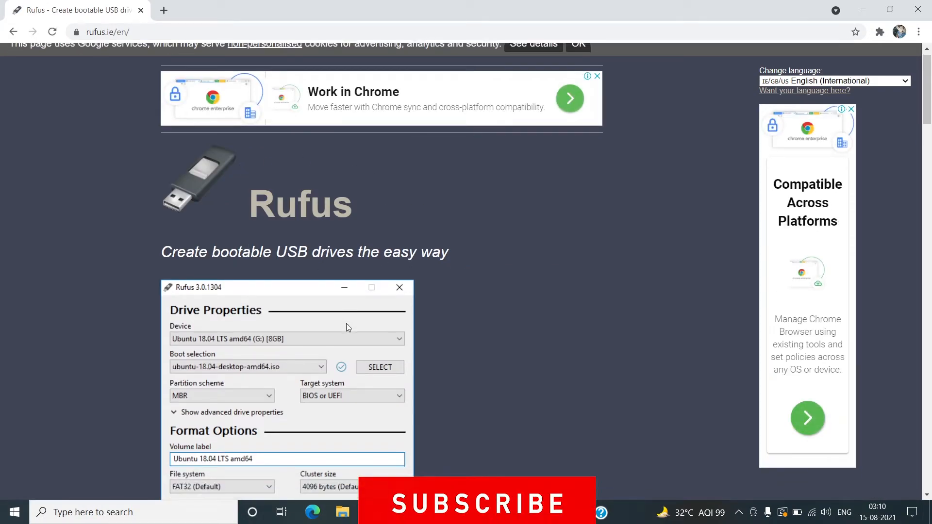
scroll(347, 324, down, 2)
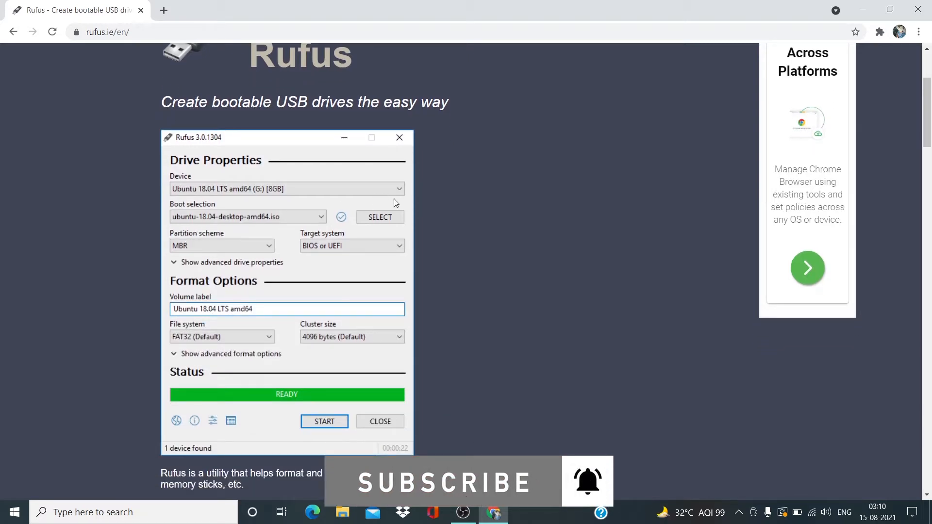
scroll(275, 349, down, 6)
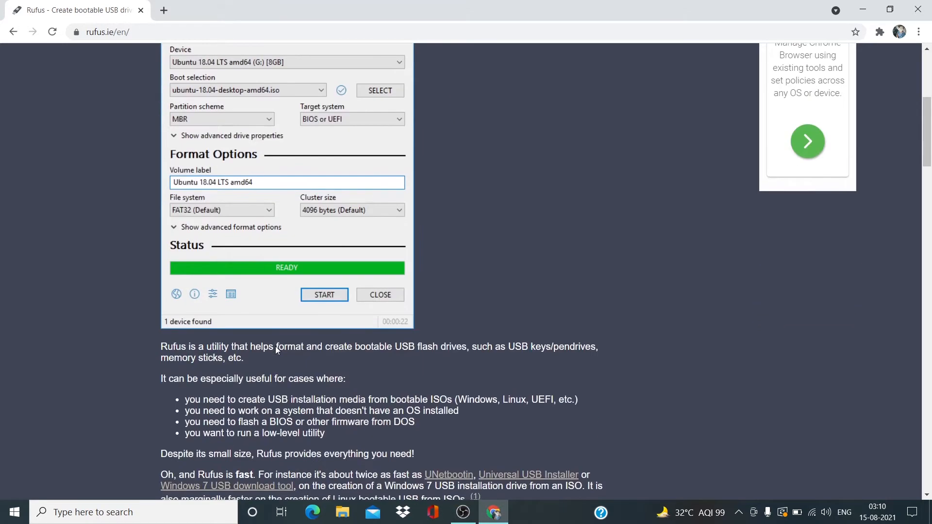
scroll(276, 346, down, 4)
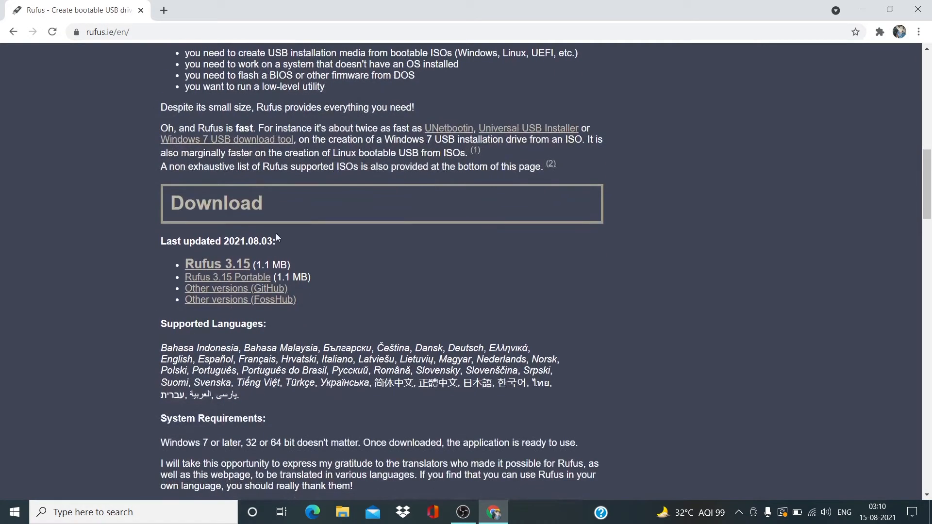
click(218, 263)
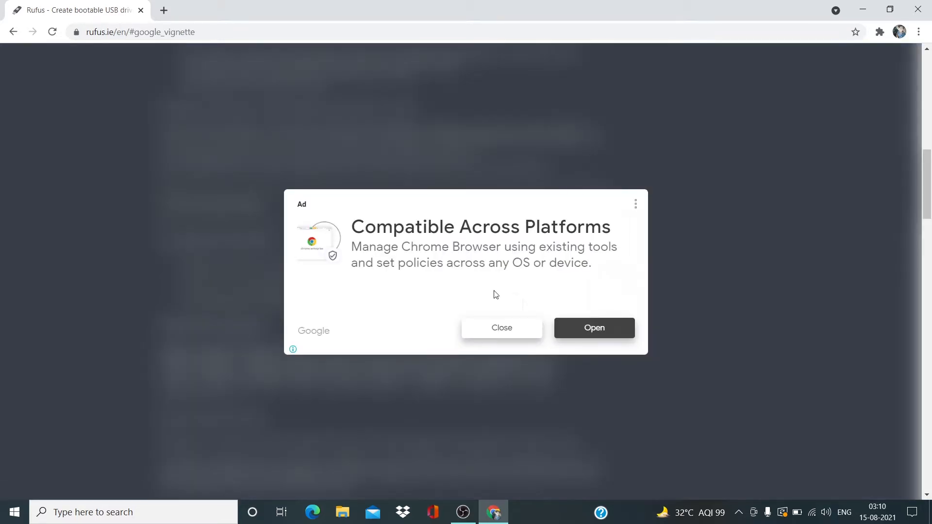
click(511, 324)
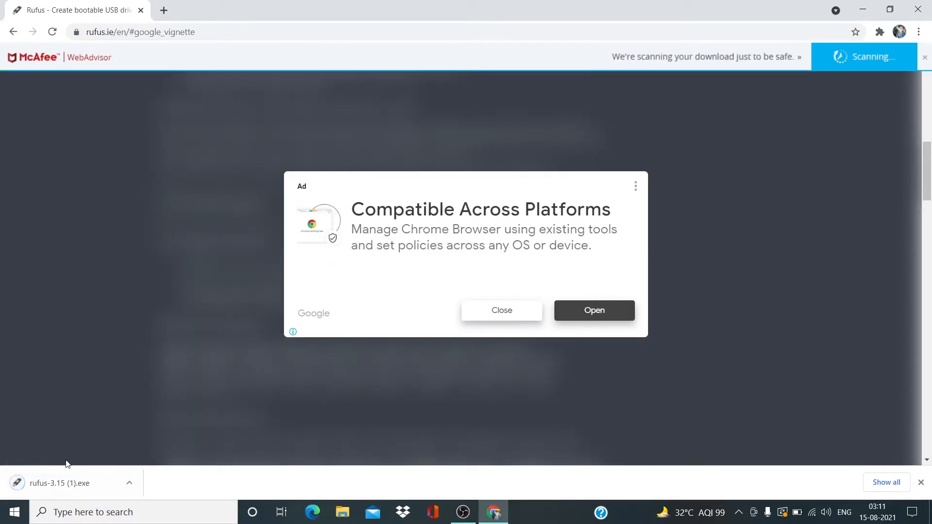
Launch the downloaded Rufus executable, minimize the browser, and choose the 16 GB USB drive (E:) as the device
click(81, 485)
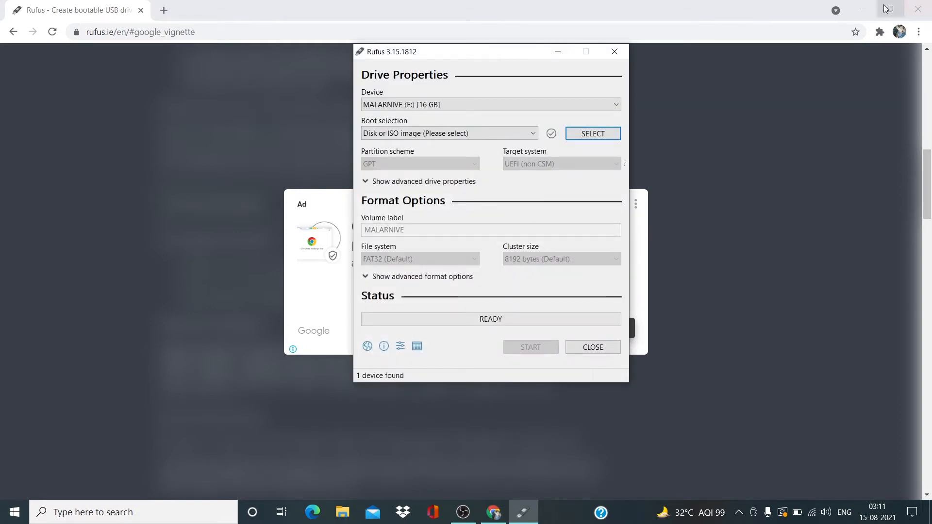
click(863, 9)
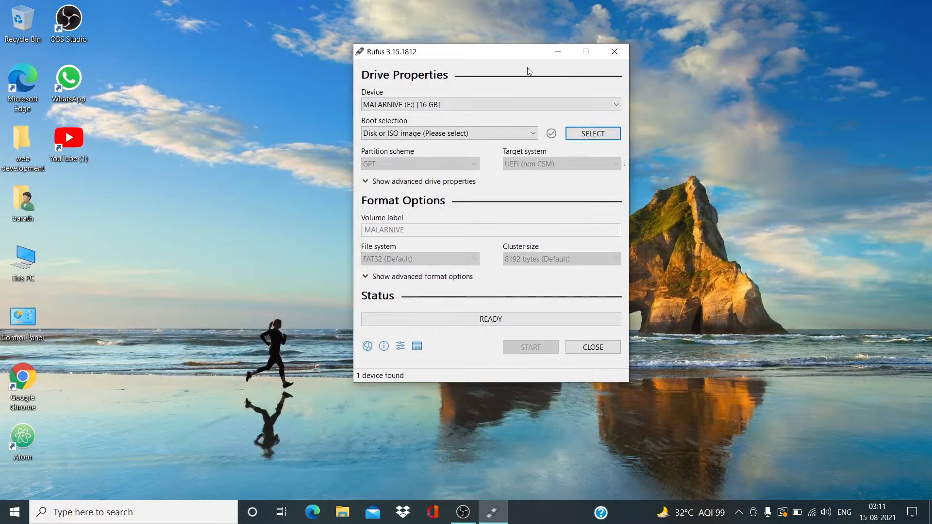
click(473, 101)
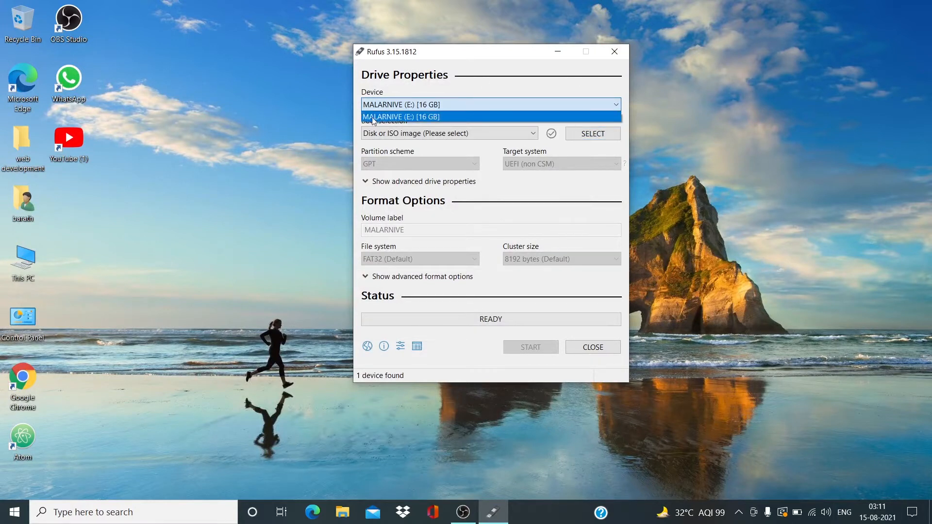
click(418, 119)
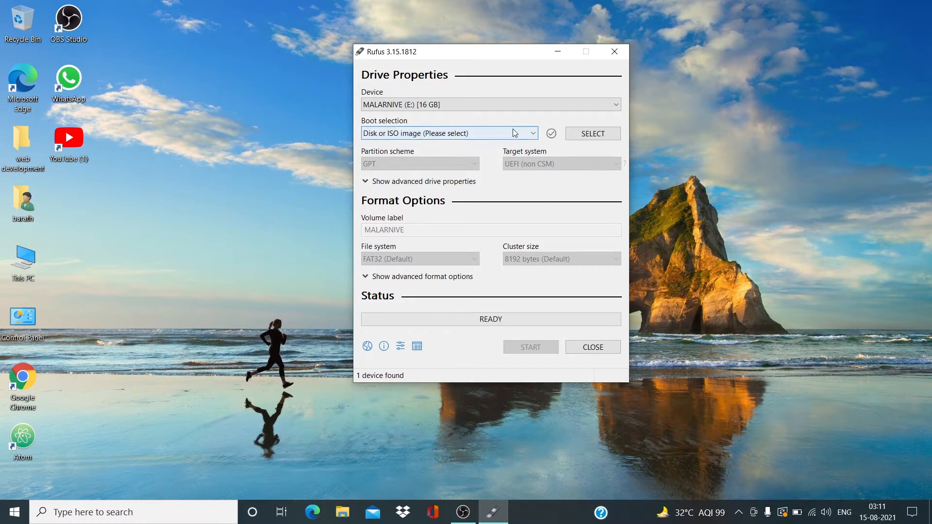
Load the 21996.1.210529-1541.co_release_CLIENT_CONSUMER_x64FRE_en-us.iso disc image from DATA (D:) as the boot selection
click(601, 135)
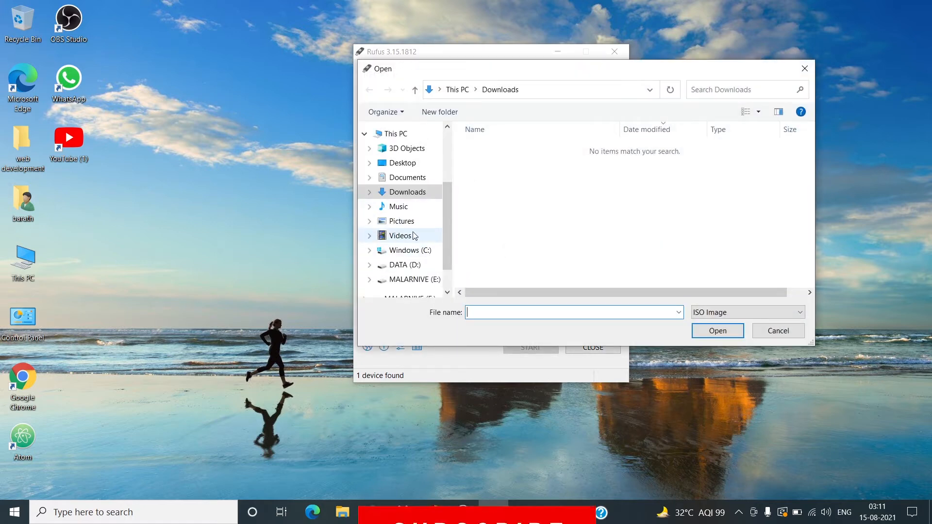
click(413, 267)
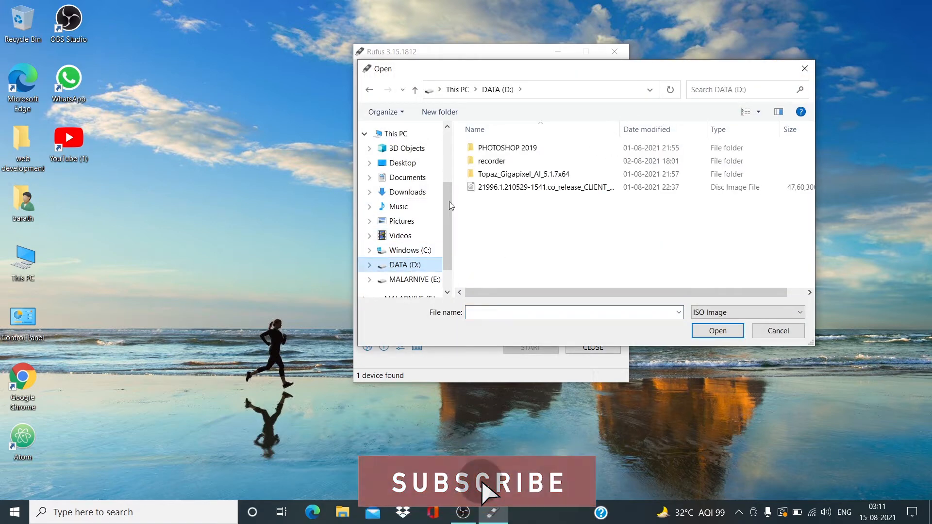
click(507, 188)
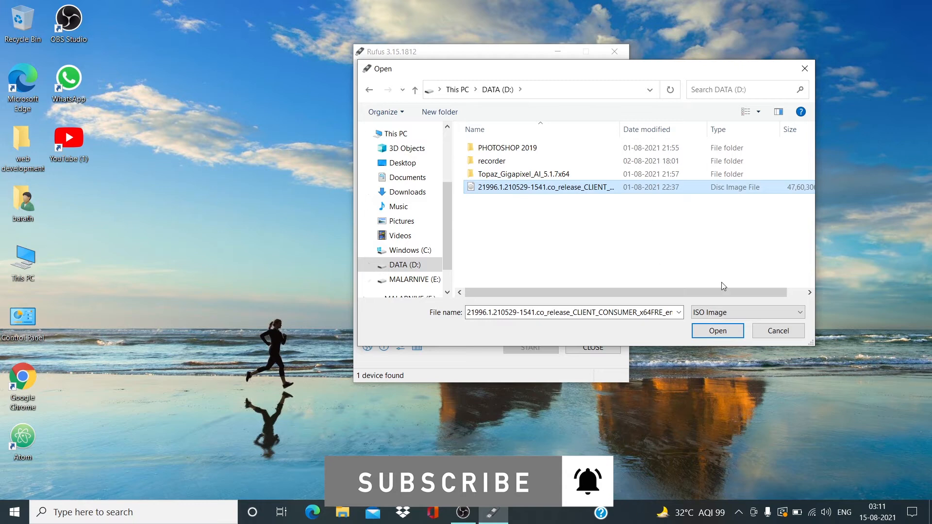
click(729, 330)
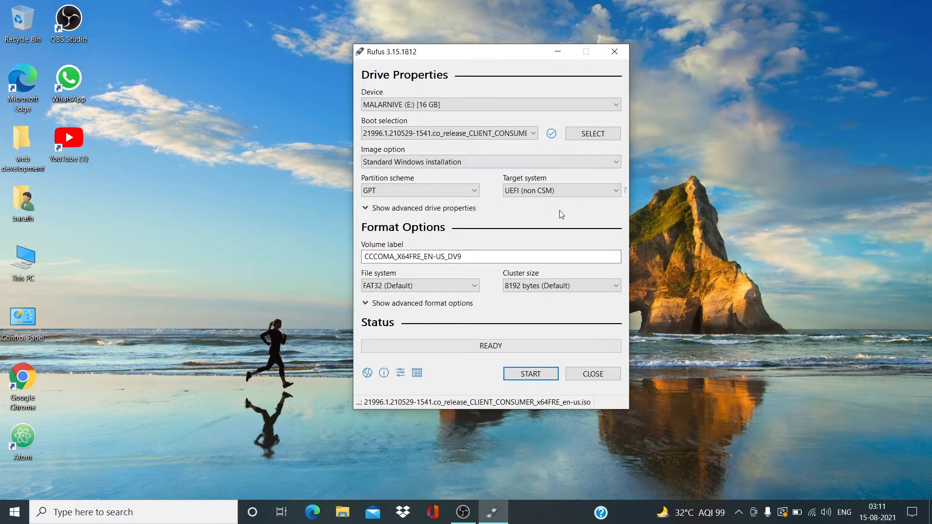
Keep the GPT partition scheme and UEFI (non CSM) target system, and set the file system to NTFS
click(436, 194)
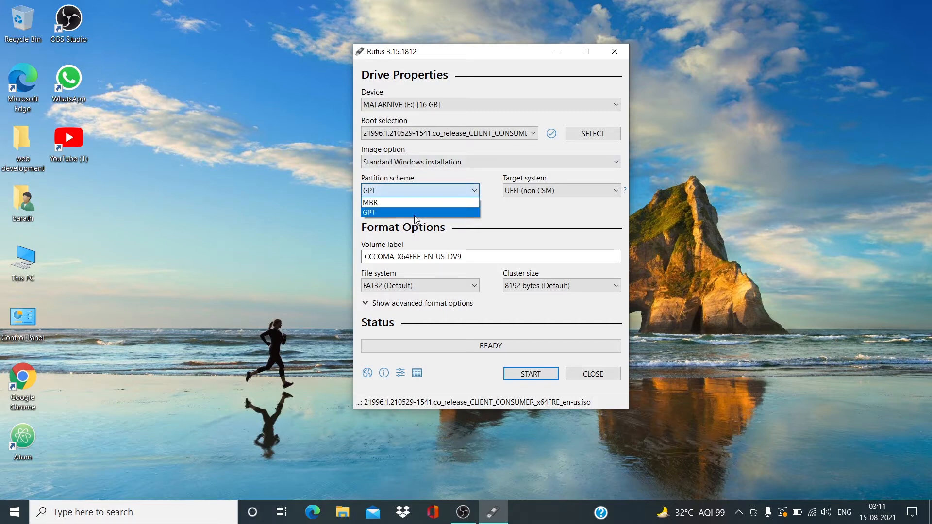
click(378, 214)
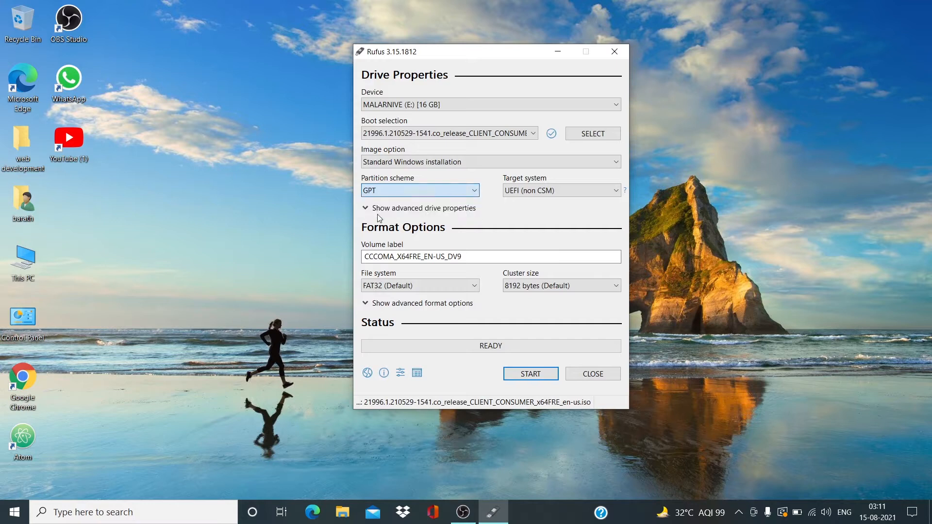
click(534, 193)
click(534, 191)
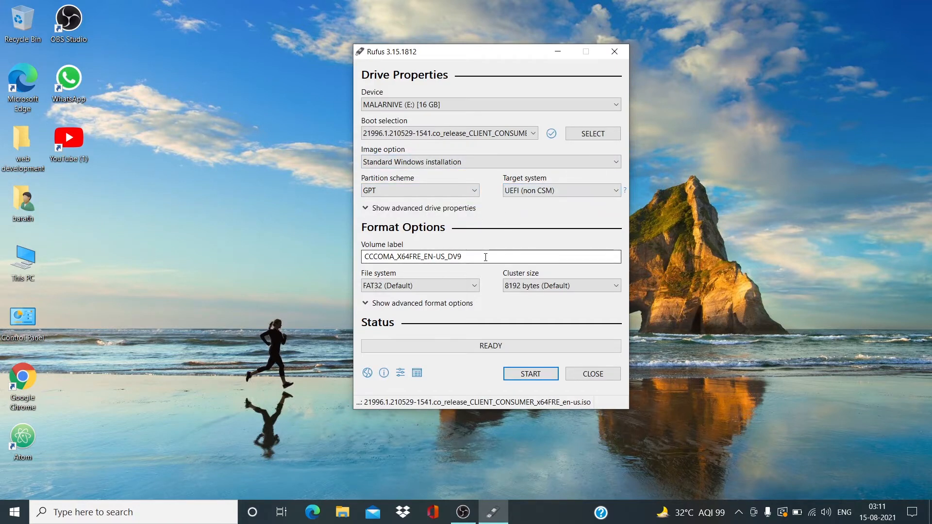
click(402, 287)
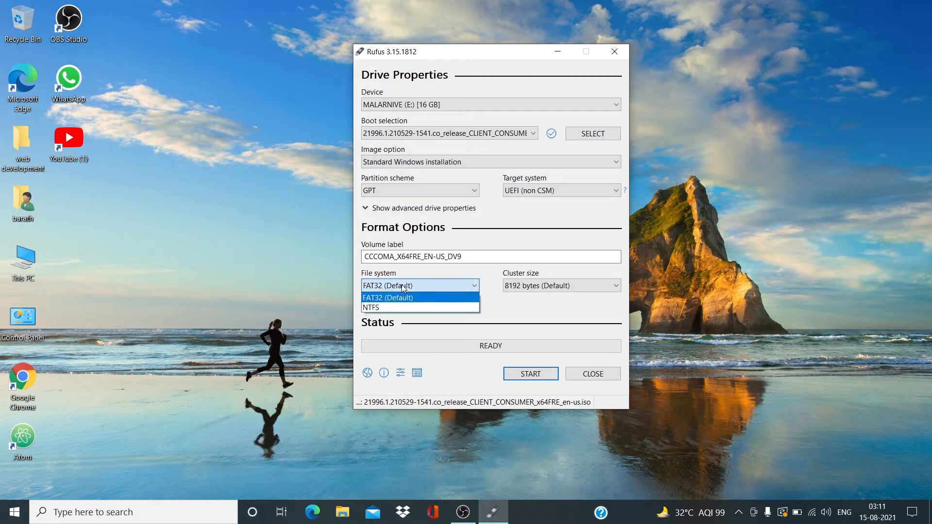
click(378, 309)
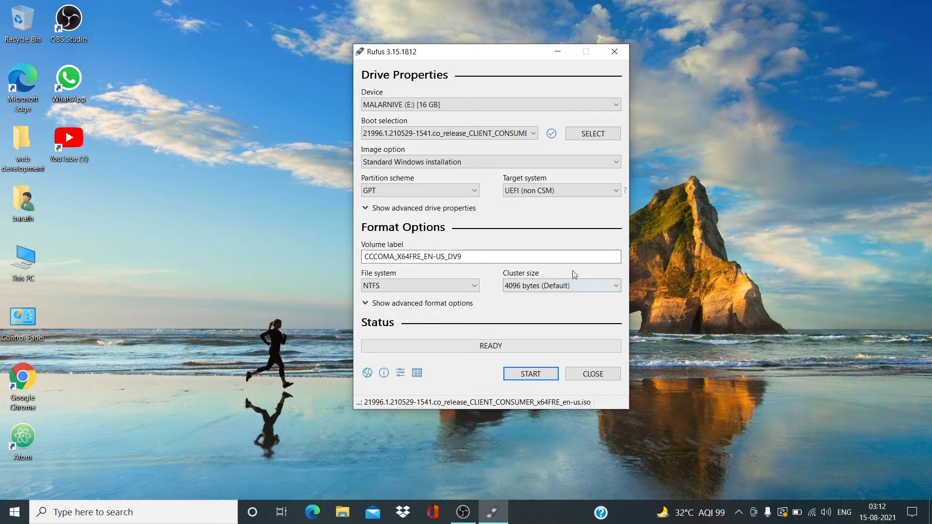
Start writing the ISO to the USB drive and accept that all data on it is destroyed
click(531, 374)
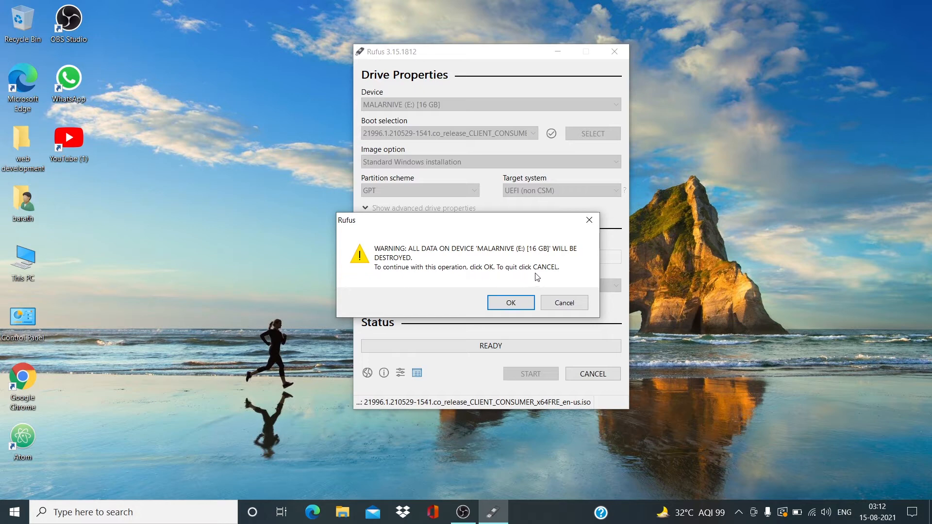
click(509, 303)
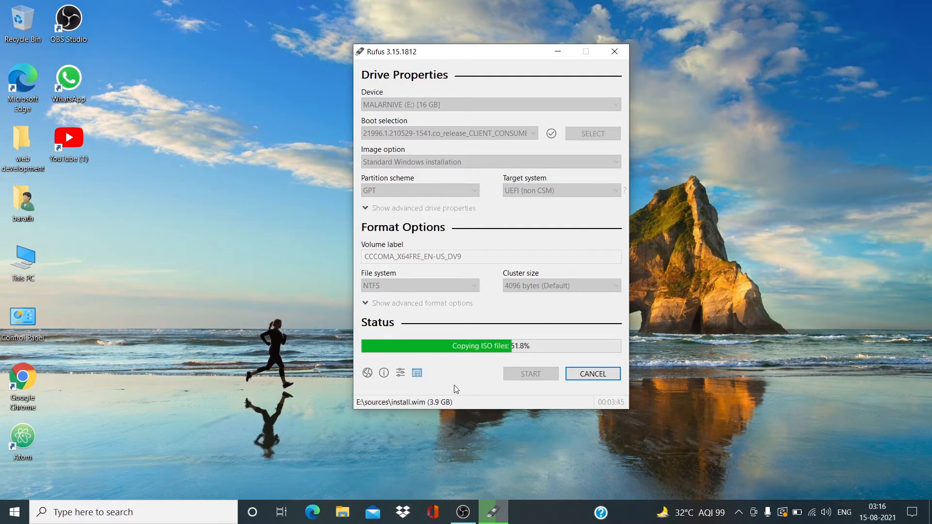
drag(497, 48, 302, 116)
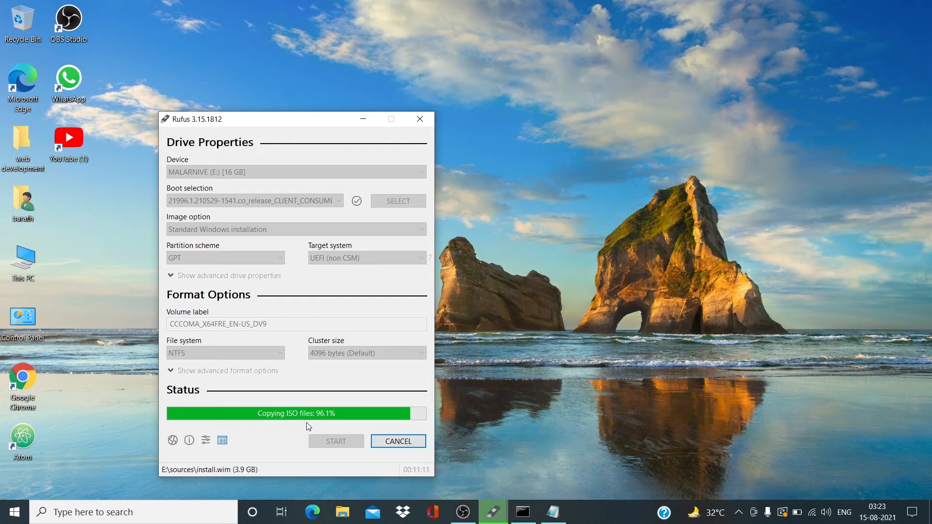
Once the copying finishes, dismiss the Secure Boot notice and close Rufus
drag(299, 121, 447, 41)
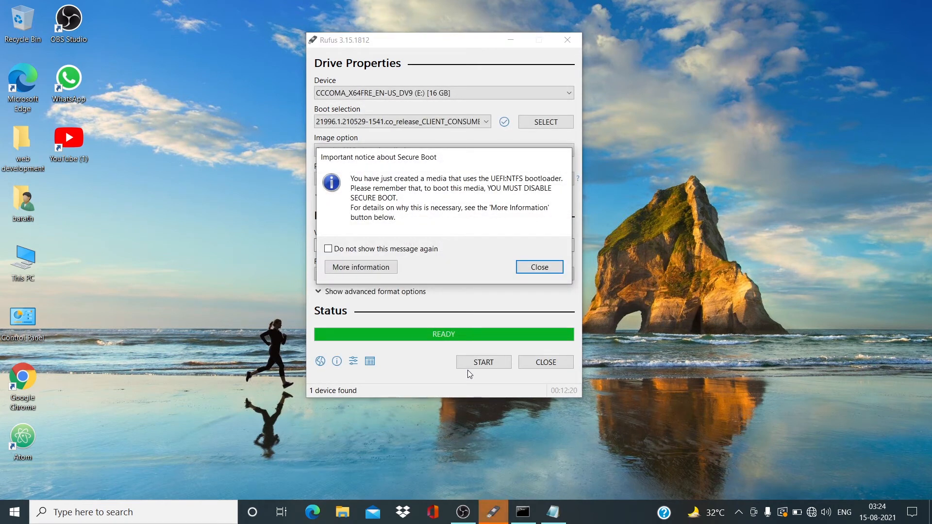
click(531, 269)
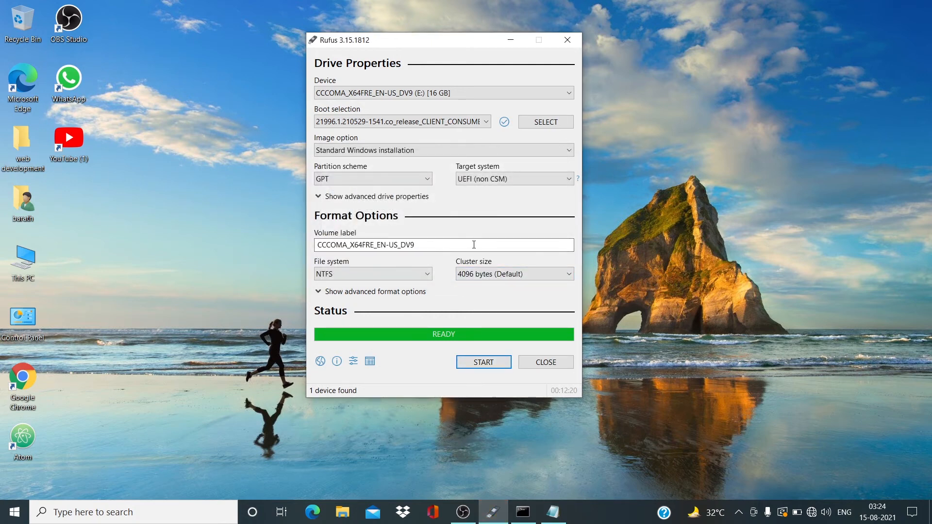
click(566, 41)
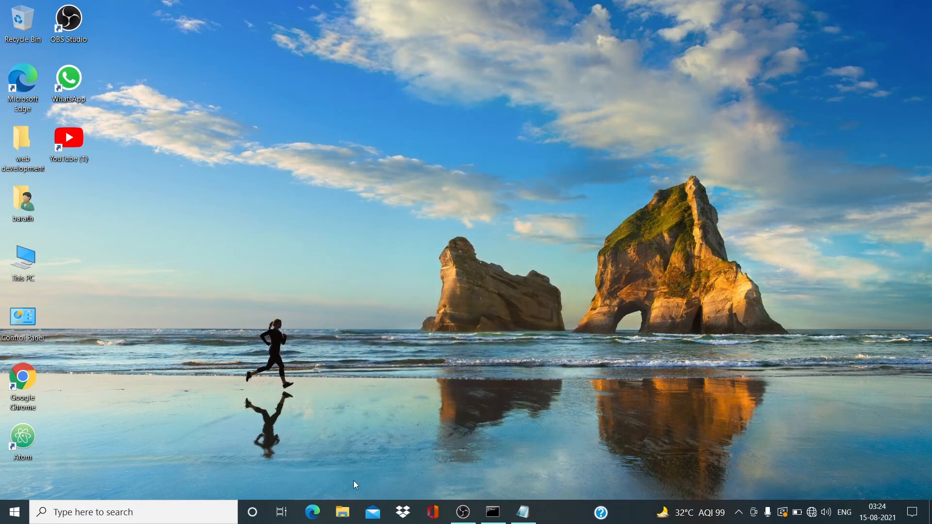
Switch to File Explorer, open the CCCOMA_X64FRE_EN-US_DV9 (E:) drive from This PC, and run its setup application
click(343, 512)
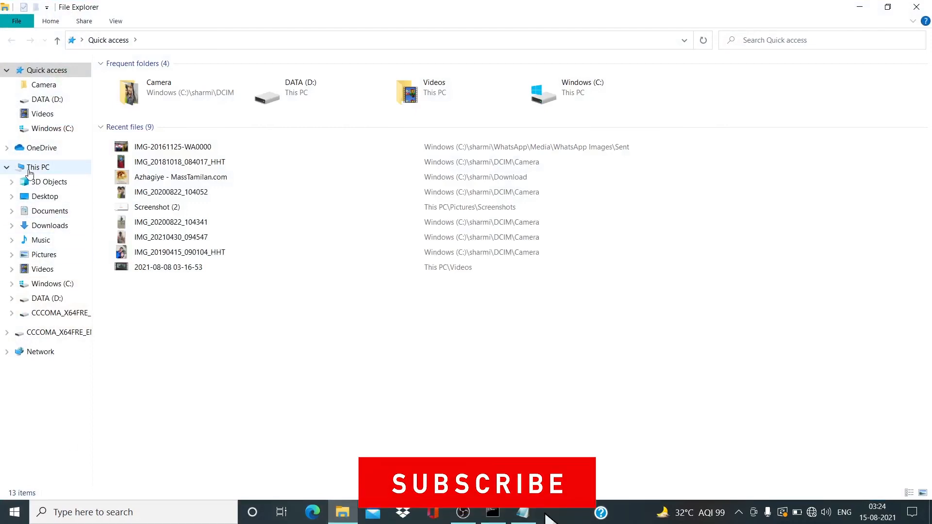
click(29, 168)
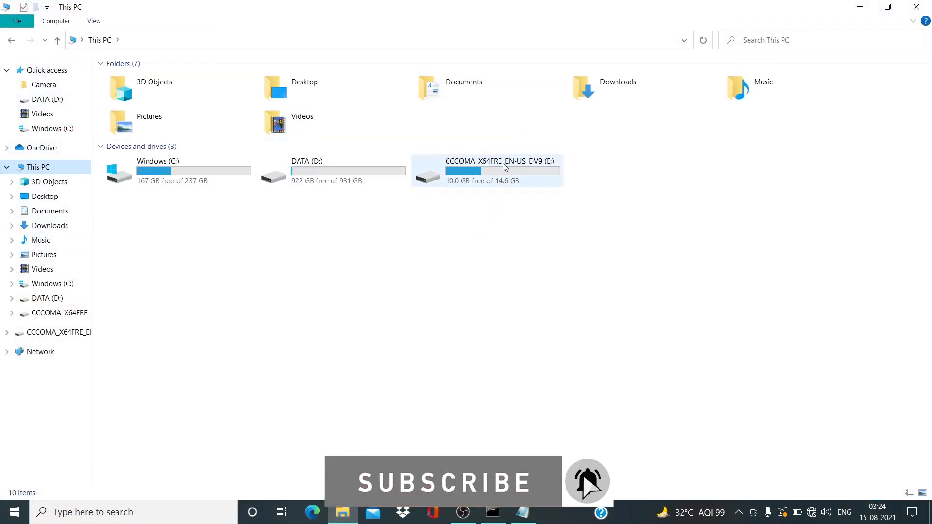
double_click(481, 180)
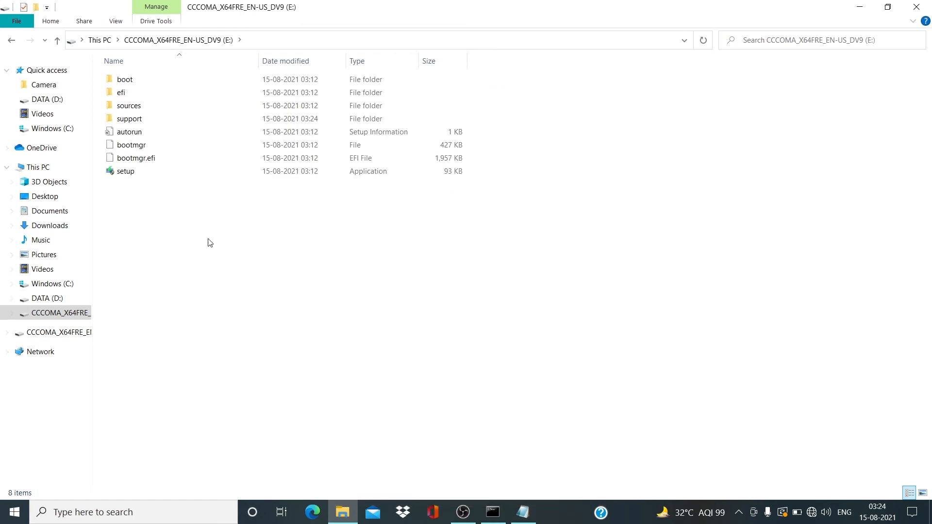
double_click(142, 171)
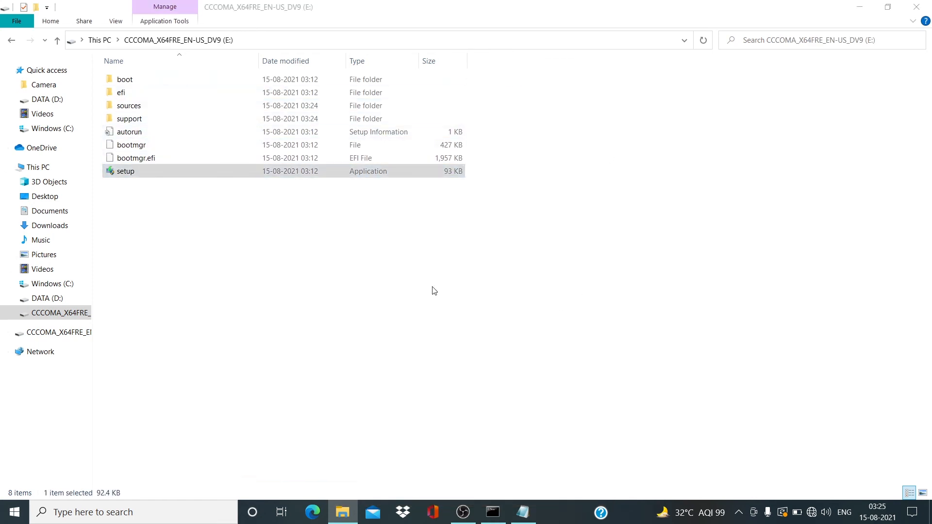